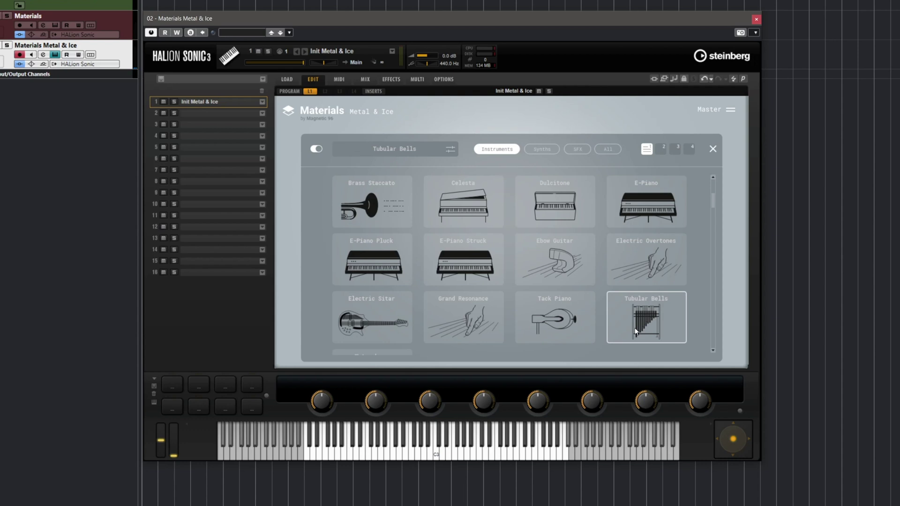
# Step: Browse the instrument sounds, switch to the Synths category and load the Bowed Ice sound
pyautogui.moveTo(713, 200); pyautogui.dragTo(713, 208)
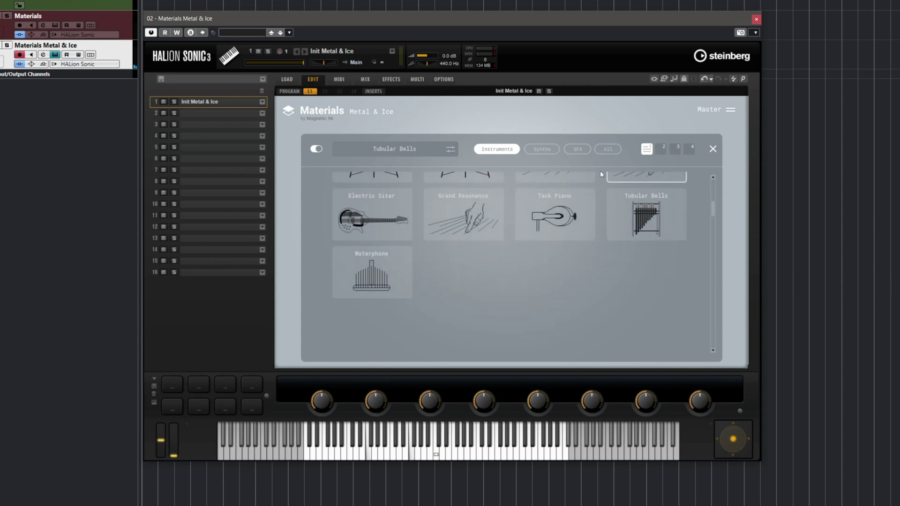
pyautogui.click(542, 150)
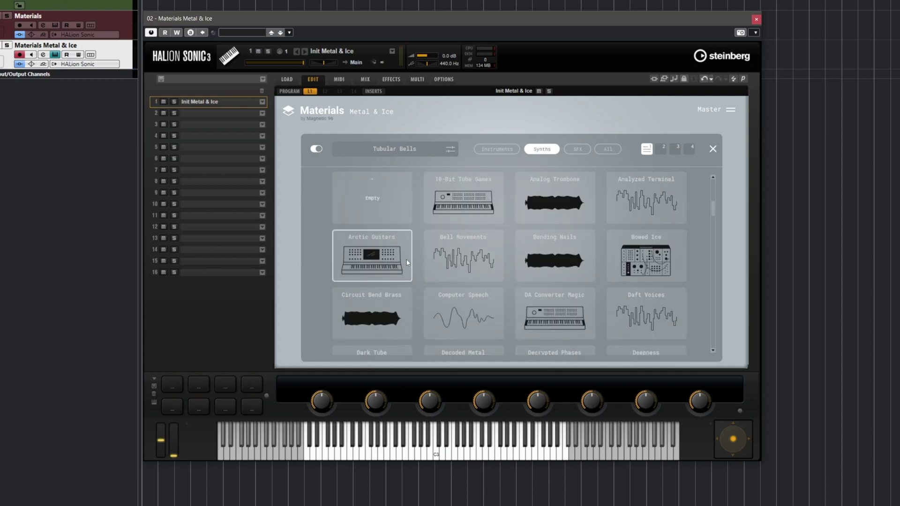
pyautogui.click(633, 264)
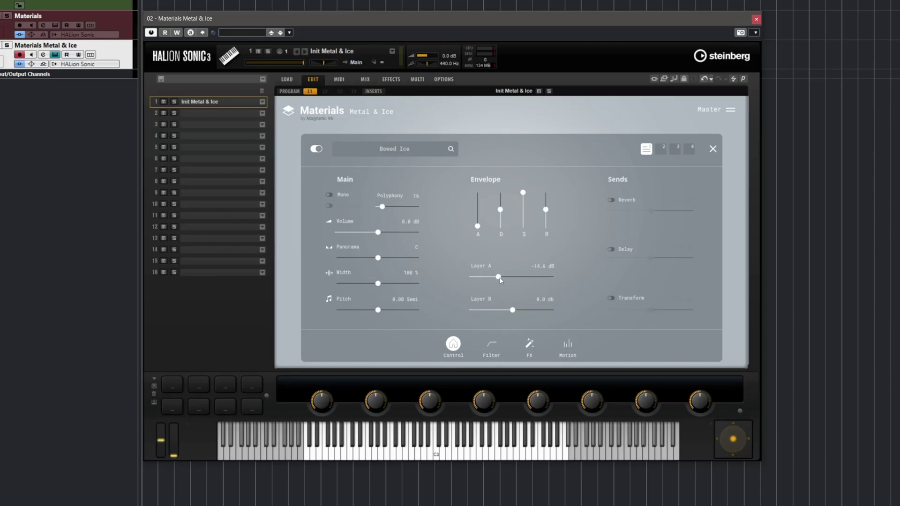
# Step: Try different level balances between Layer A and Layer B of the Bowed Ice sound
pyautogui.moveTo(499, 278); pyautogui.dragTo(471, 279)
pyautogui.moveTo(512, 310)
pyautogui.mouseDown()
pyautogui.moveTo(532, 309)
pyautogui.moveTo(520, 306)
pyautogui.mouseUp()
pyautogui.moveTo(471, 276); pyautogui.dragTo(513, 274)
pyautogui.moveTo(524, 310)
pyautogui.mouseDown()
pyautogui.moveTo(440, 311)
pyautogui.moveTo(534, 314)
pyautogui.moveTo(526, 310)
pyautogui.mouseUp()
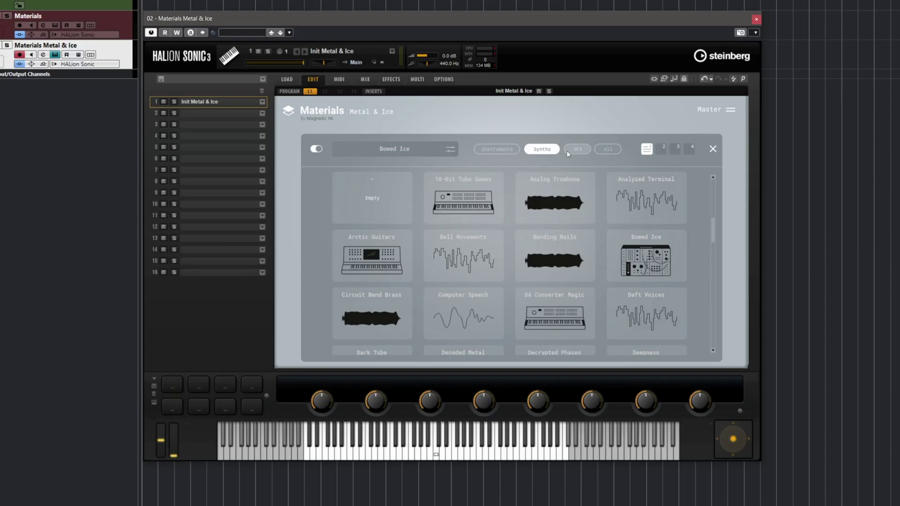
# Step: Audition the Breaking Impact, Bowl & Lid, Brain Strike and Chatter sounds from the SFX category
pyautogui.click(568, 153)
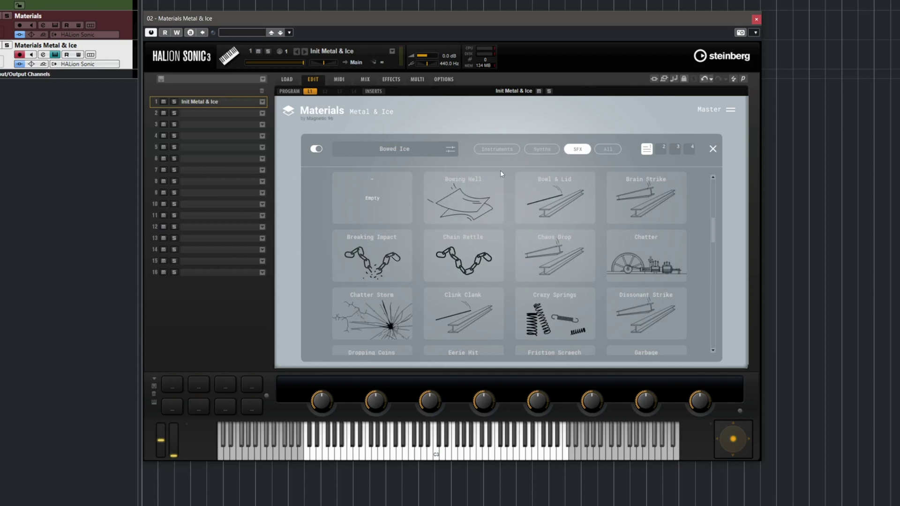
pyautogui.click(366, 253)
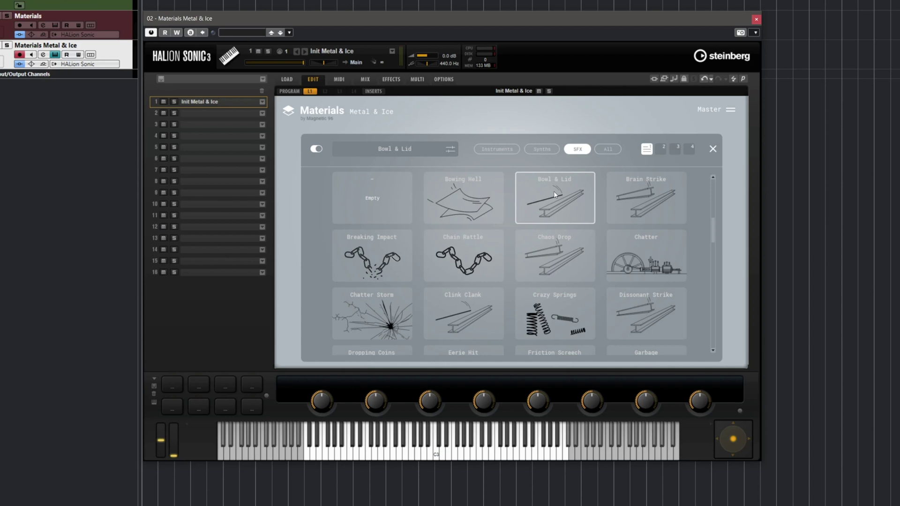
pyautogui.click(632, 204)
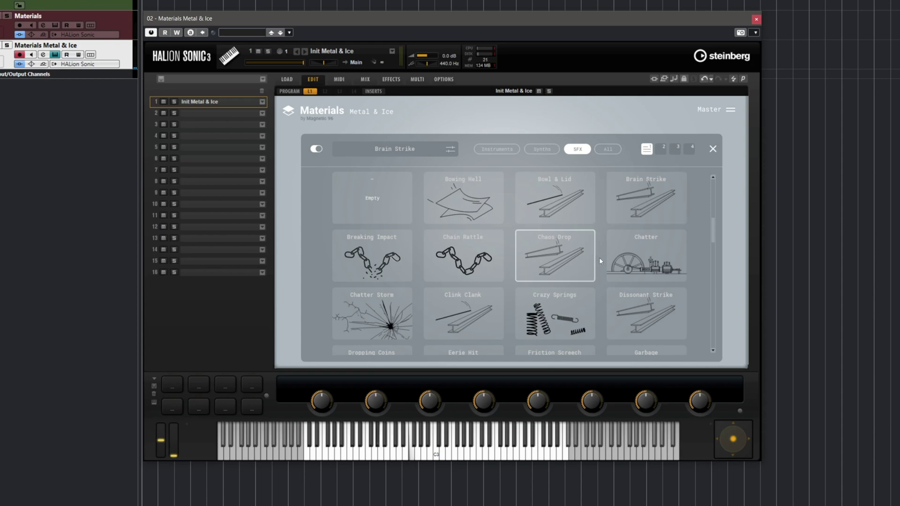
pyautogui.click(650, 260)
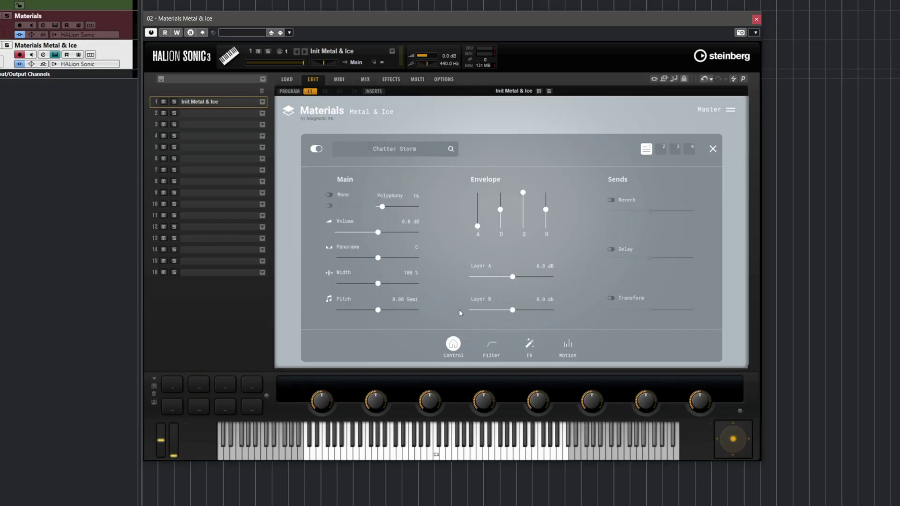
# Step: Shift the Chatter Storm level balance from Layer A towards Layer B and set the Width to 126 %
pyautogui.moveTo(512, 276); pyautogui.dragTo(471, 276)
pyautogui.moveTo(513, 310); pyautogui.dragTo(528, 310)
pyautogui.moveTo(378, 284); pyautogui.dragTo(392, 285)
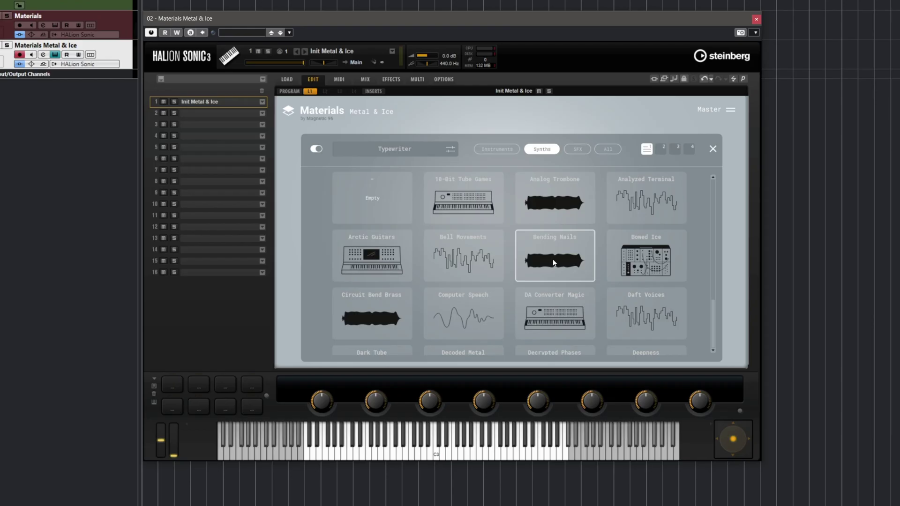
# Step: Load the Bending Nails sound from the Synths category and show its settings
pyautogui.click(572, 252)
pyautogui.click(712, 148)
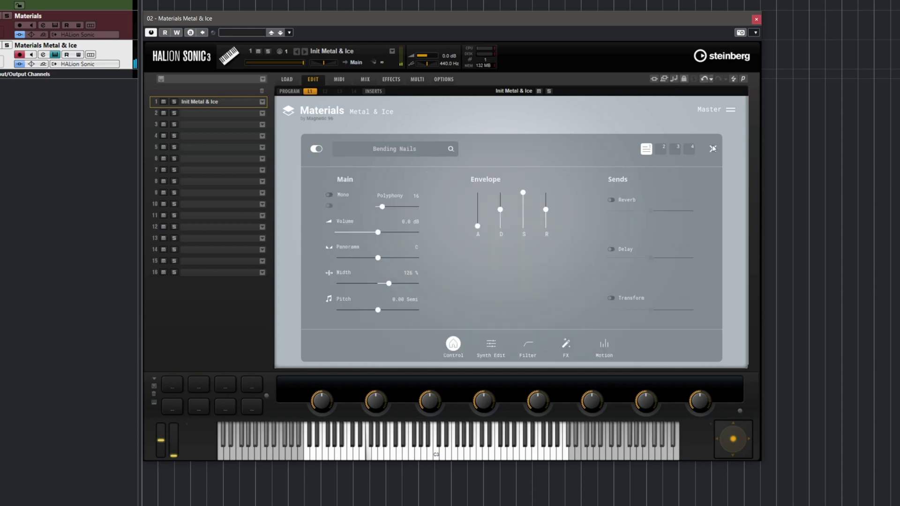
# Step: Set the Bending Nails granular synthesis to 5 voices, 43.7 % speed and 37.9 % random position
pyautogui.click(492, 346)
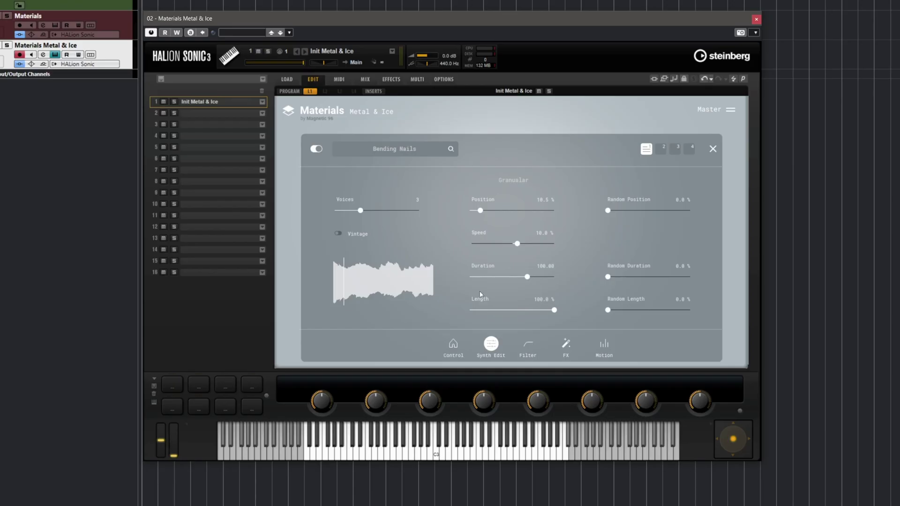
pyautogui.click(490, 344)
pyautogui.moveTo(360, 210); pyautogui.dragTo(384, 211)
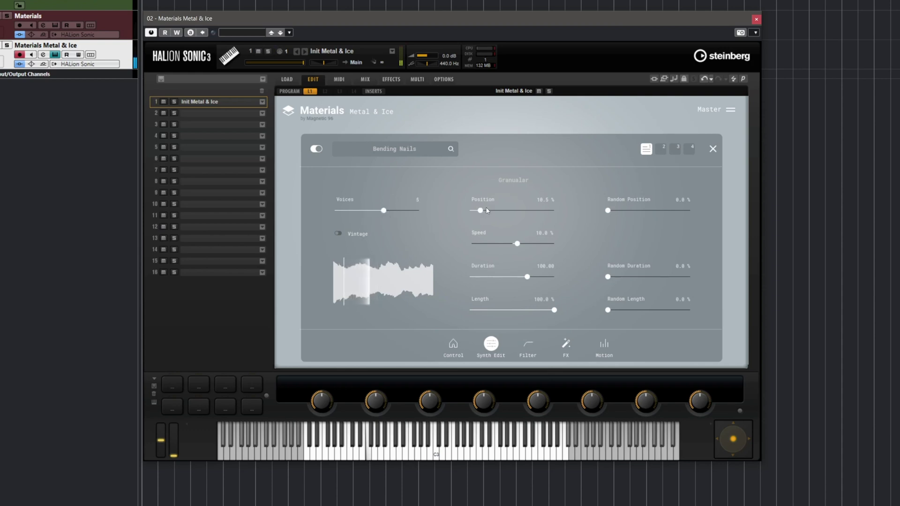
pyautogui.moveTo(516, 243); pyautogui.dragTo(531, 244)
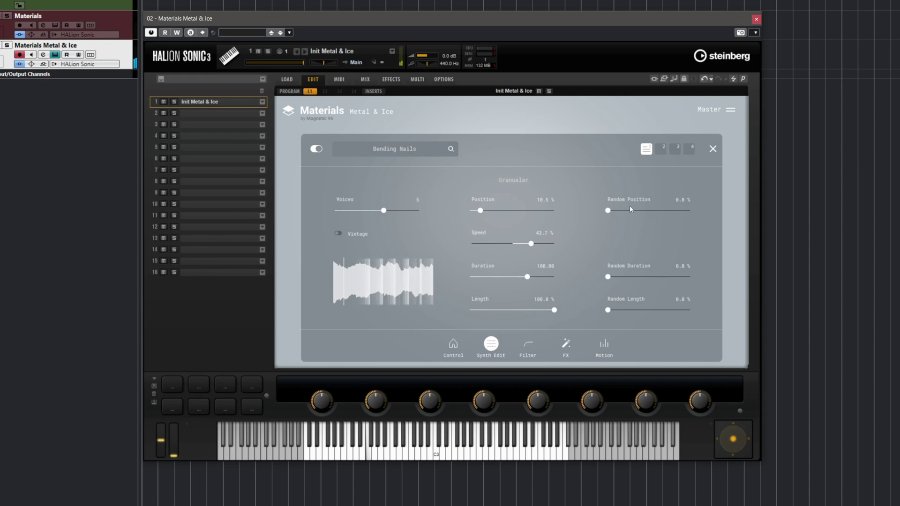
pyautogui.moveTo(624, 211); pyautogui.dragTo(634, 211)
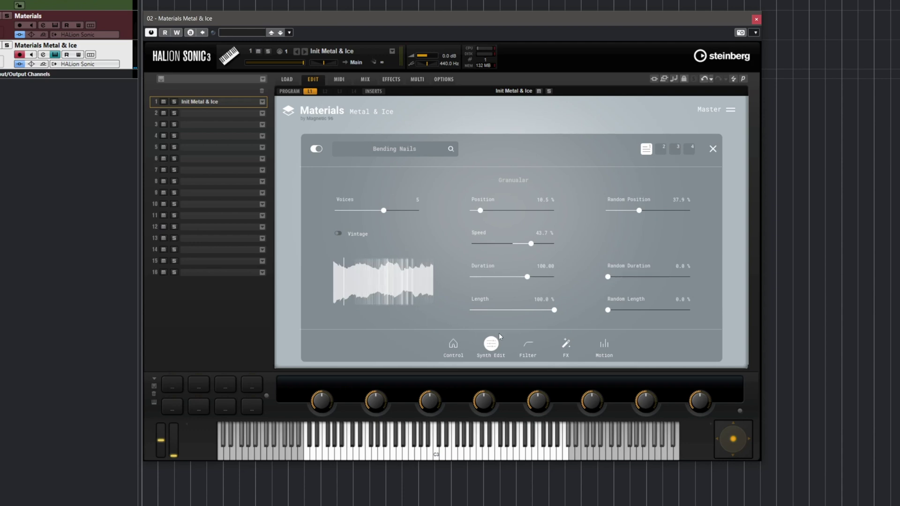
# Step: Set the filter cutoff to 276 Hz and resonance to 49 %, raise the filter envelope attack and amount, and add Tube distortion
pyautogui.click(528, 344)
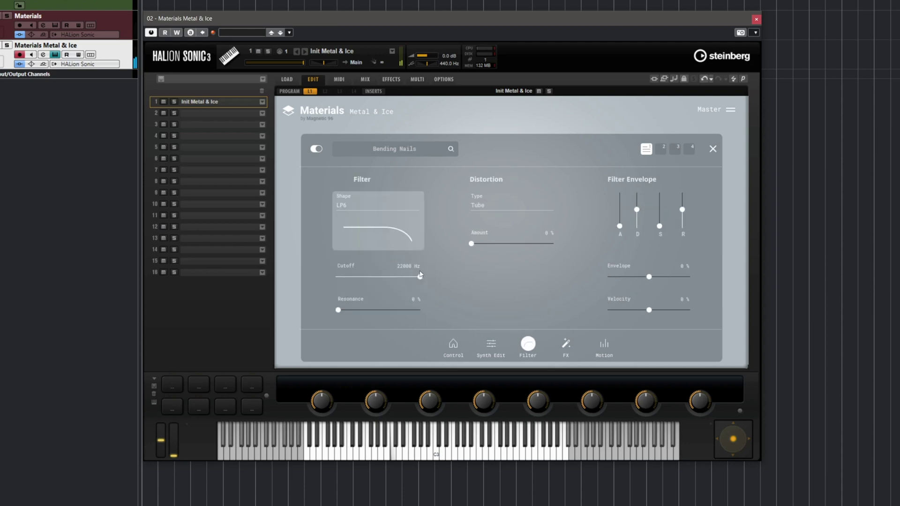
pyautogui.moveTo(420, 277); pyautogui.dragTo(376, 278)
pyautogui.moveTo(397, 276); pyautogui.dragTo(578, 276)
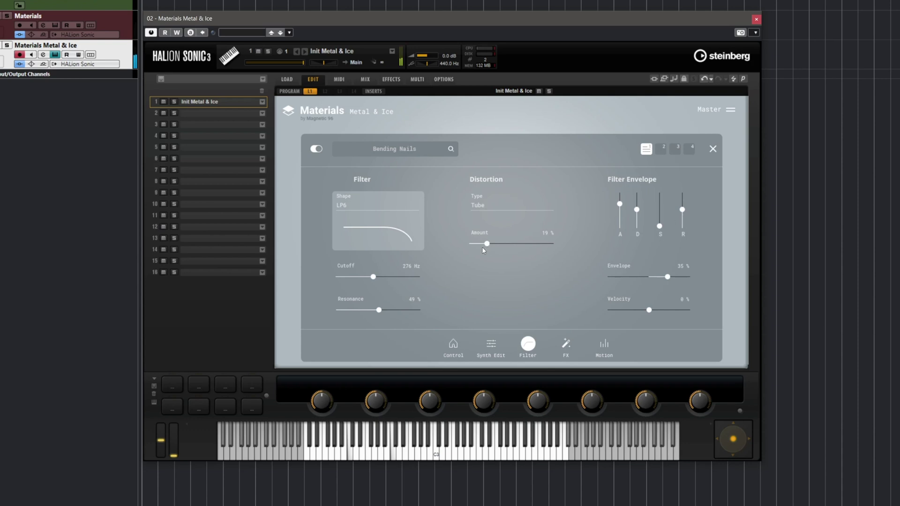
pyautogui.moveTo(487, 244)
pyautogui.mouseDown()
pyautogui.moveTo(509, 246)
pyautogui.moveTo(491, 245)
pyautogui.mouseUp()
pyautogui.moveTo(668, 281); pyautogui.dragTo(675, 280)
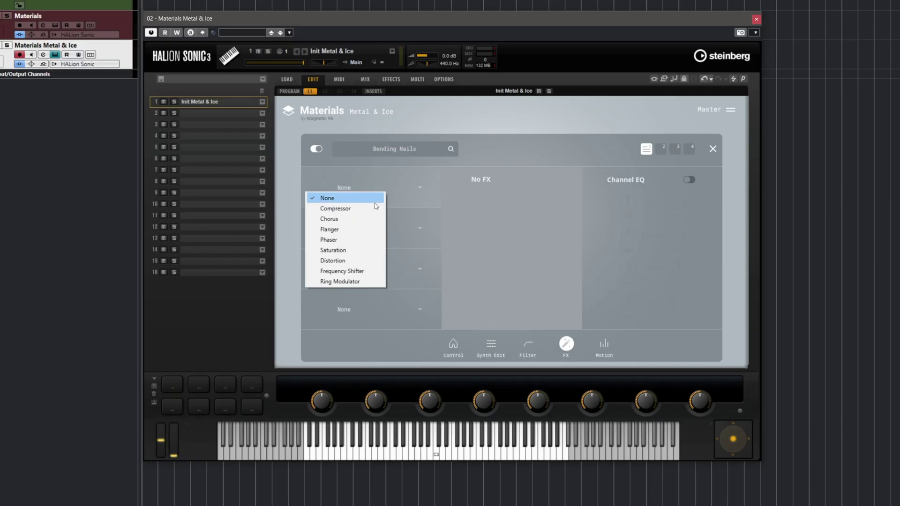
# Step: Add a Frequency Shifter in the first effect slot at about 1200 Hz coarse, raise its fine frequency and feedback, and reduce its mix
pyautogui.click(356, 272)
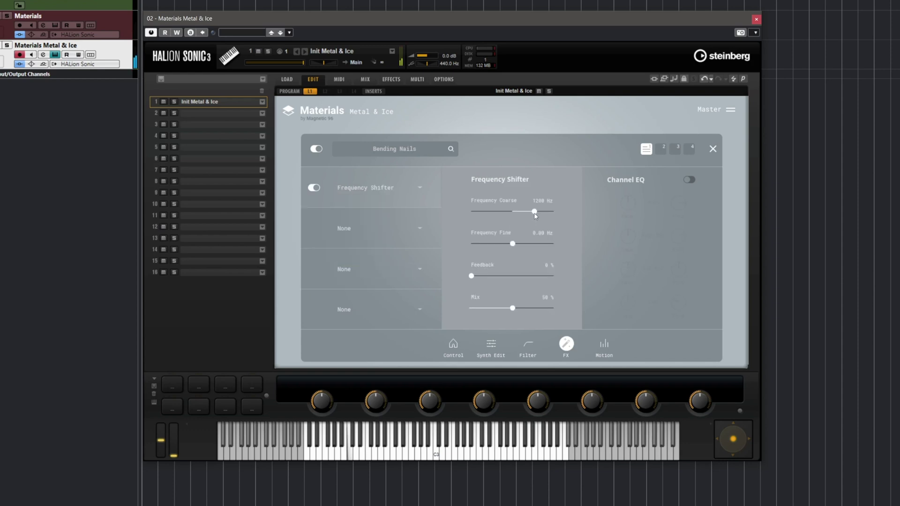
pyautogui.moveTo(537, 213)
pyautogui.mouseDown()
pyautogui.moveTo(527, 216)
pyautogui.moveTo(535, 213)
pyautogui.mouseUp()
pyautogui.moveTo(513, 244); pyautogui.dragTo(541, 246)
pyautogui.moveTo(474, 274); pyautogui.dragTo(495, 276)
pyautogui.moveTo(509, 310); pyautogui.dragTo(471, 309)
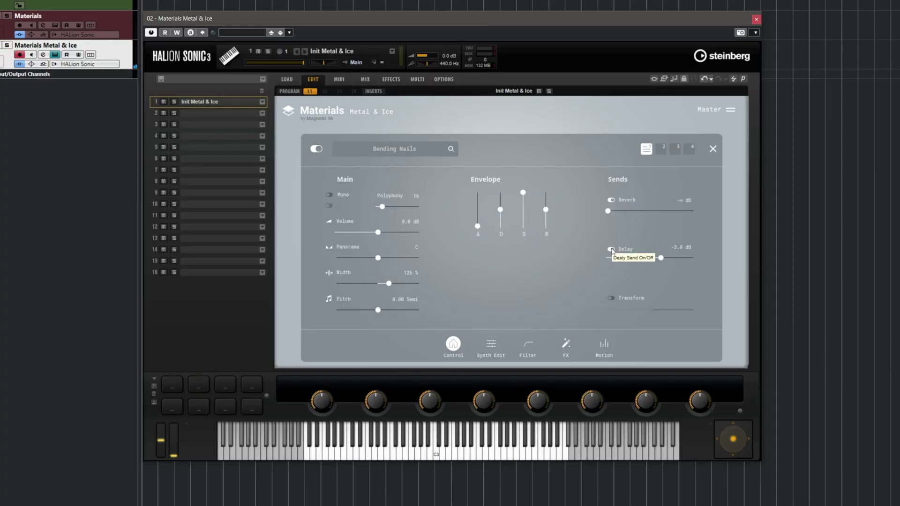
# Step: Turn off the layer's Delay and Reverb sends and enable its Transform send
pyautogui.click(612, 251)
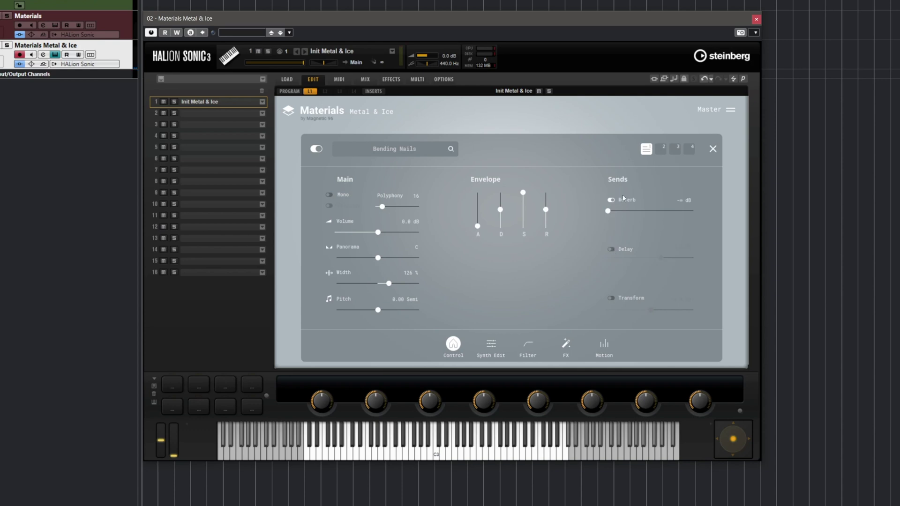
pyautogui.click(611, 201)
pyautogui.click(613, 299)
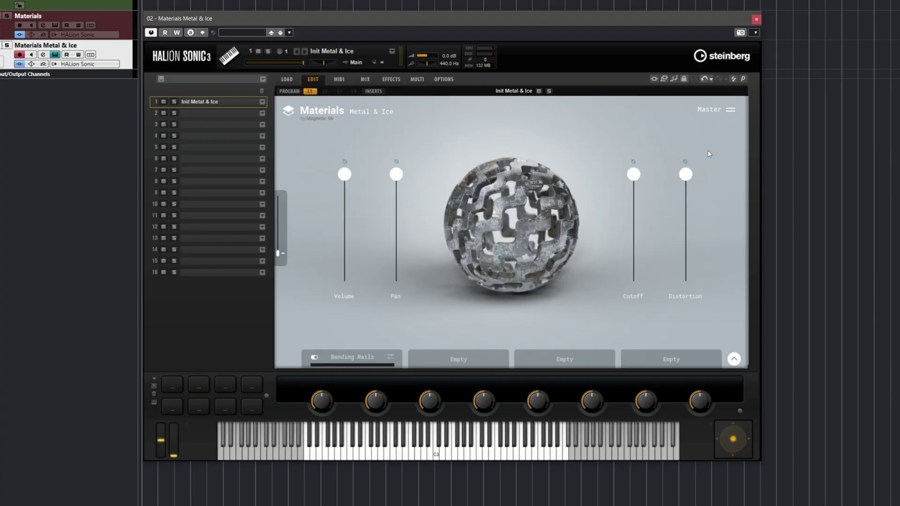
# Step: Try the Reverse Toys and Metal Drone types for the master Transform effect, and settle on Sprinkles 1
pyautogui.click(726, 110)
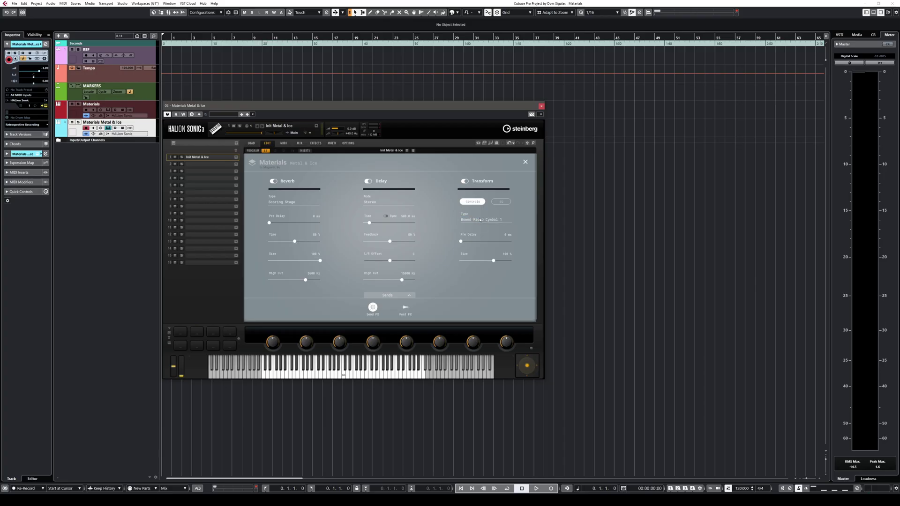
pyautogui.click(480, 220)
pyautogui.click(475, 304)
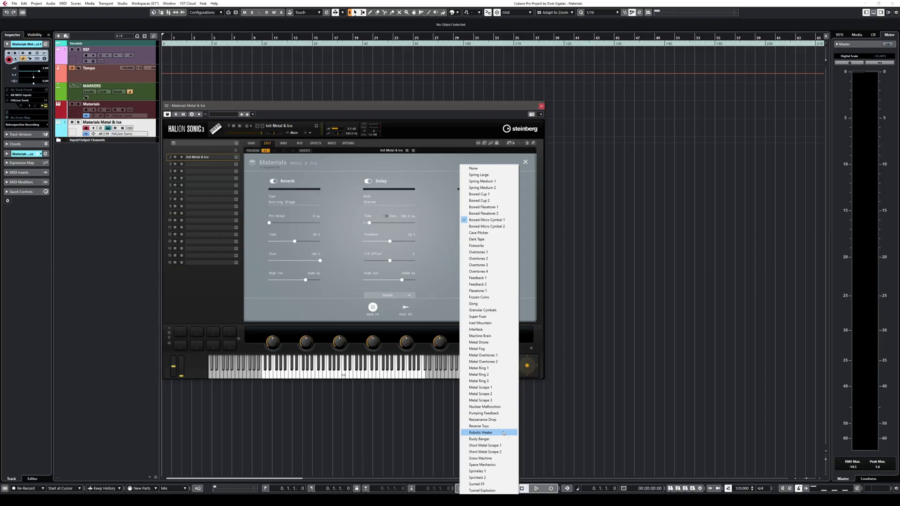
pyautogui.click(505, 426)
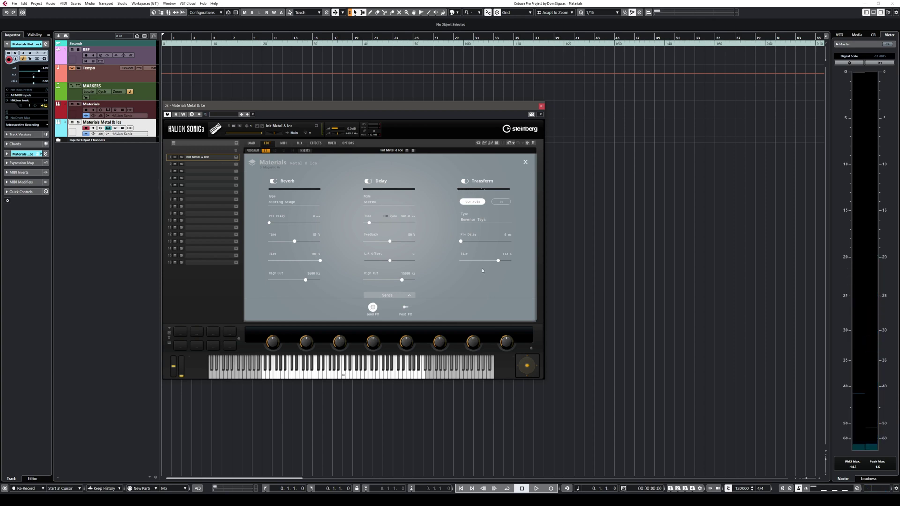
pyautogui.click(476, 219)
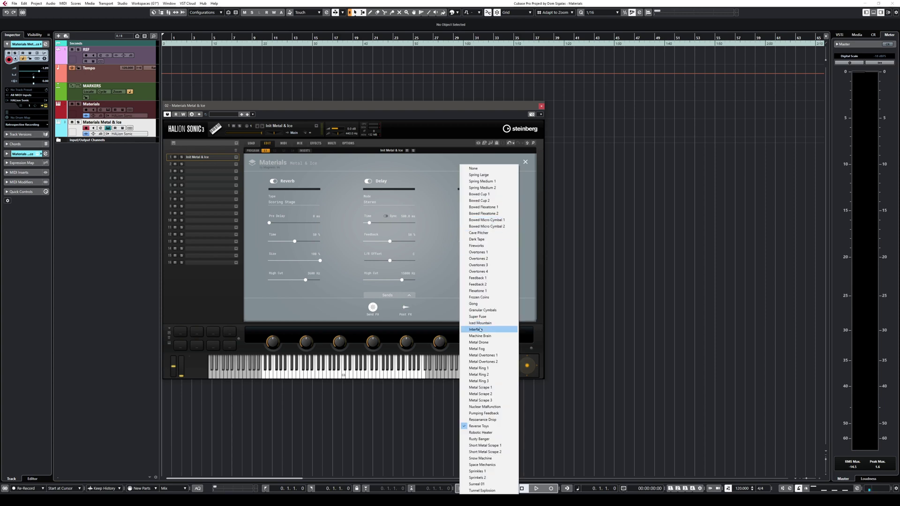
pyautogui.click(478, 343)
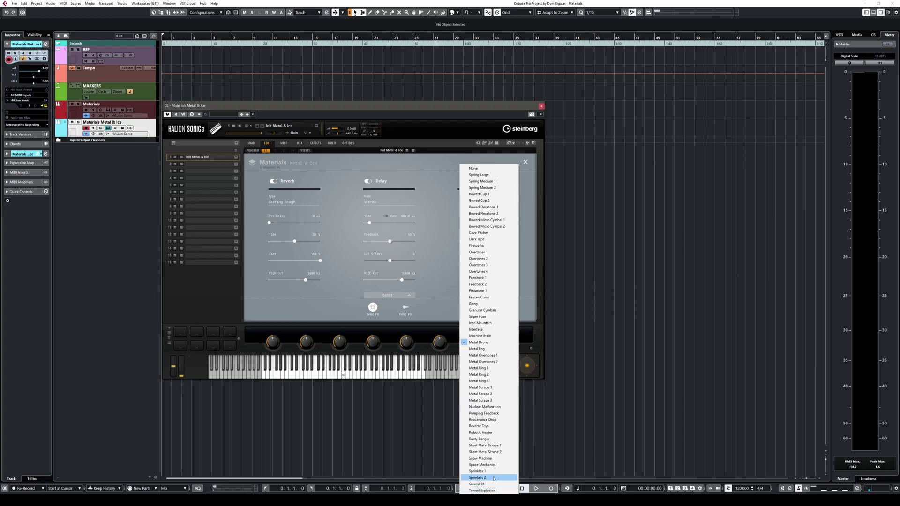
pyautogui.click(488, 471)
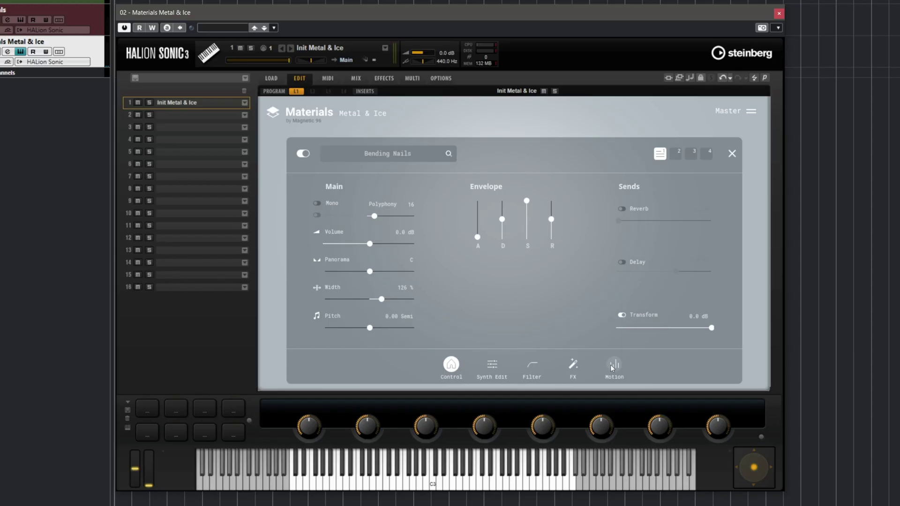
# Step: Enable the layer's LFO at 1.61 Hz and route it to Grain Duration with 60.92 % strength
pyautogui.click(613, 365)
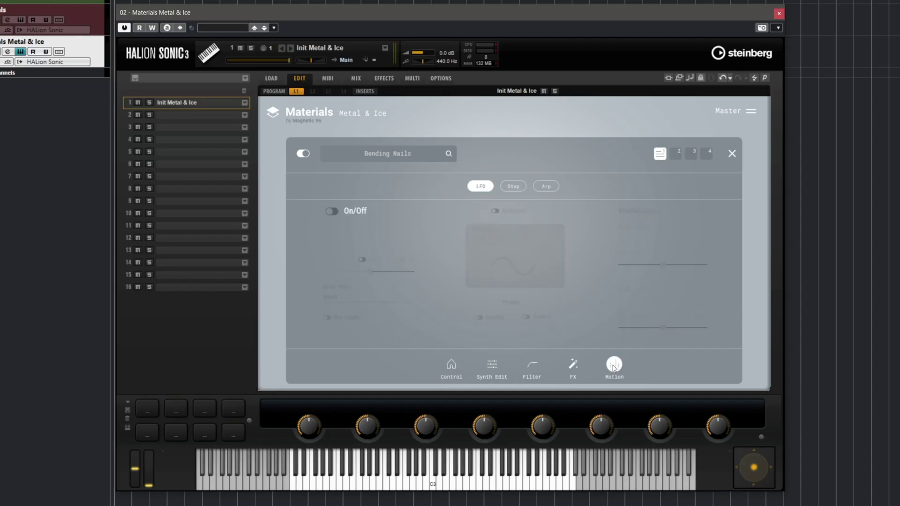
pyautogui.click(333, 209)
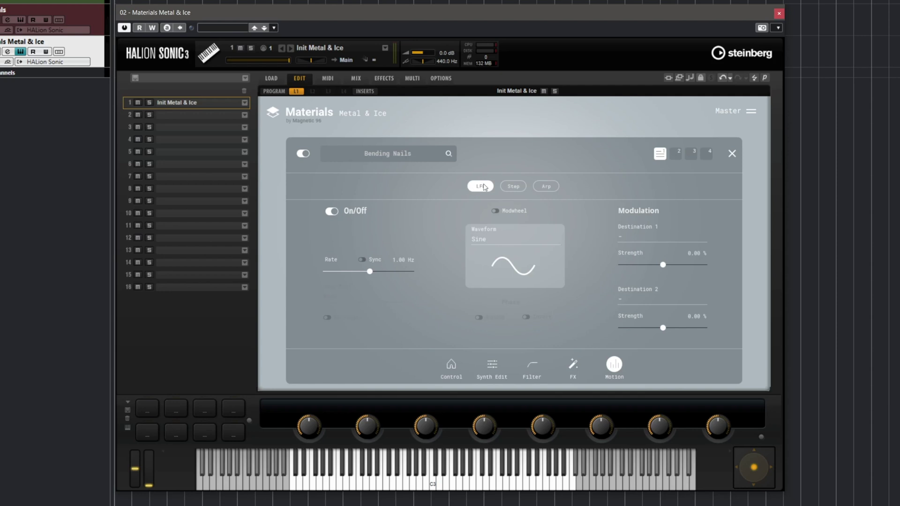
pyautogui.click(654, 236)
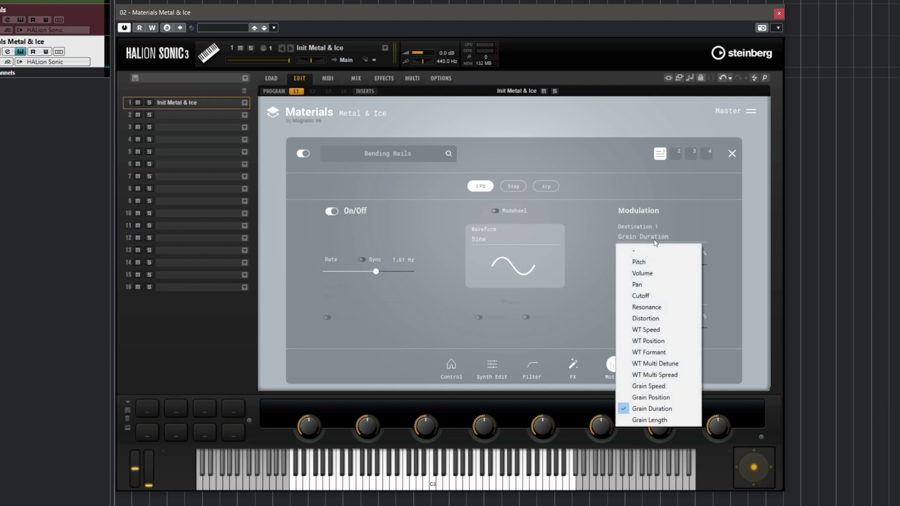
pyautogui.click(700, 221)
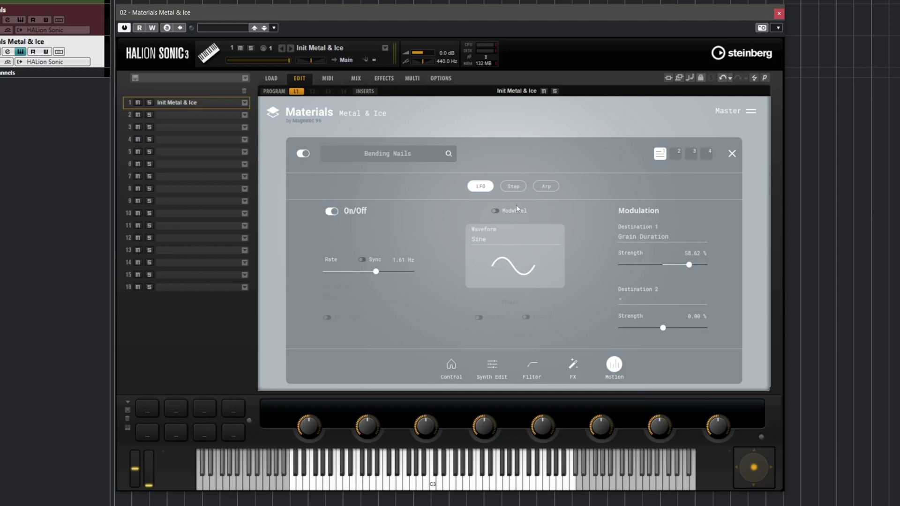
pyautogui.click(492, 365)
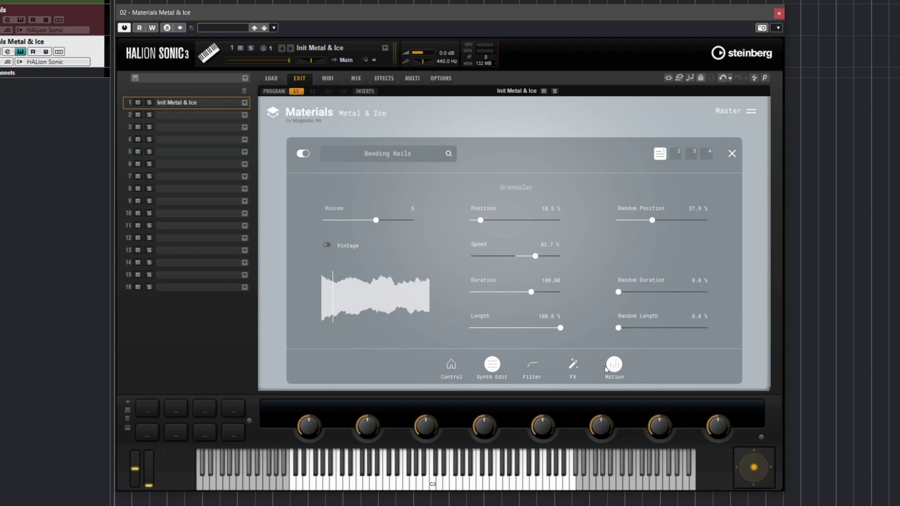
pyautogui.click(612, 365)
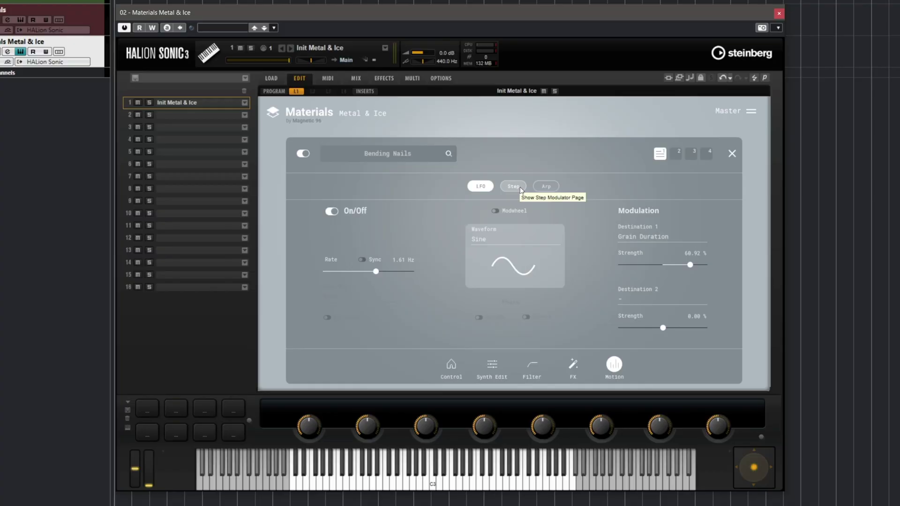
# Step: Enable the layer's step modulator, draw a rising and falling 16-step pattern, and route it to Cutoff with 47.13 % strength
pyautogui.click(512, 186)
pyautogui.click(335, 210)
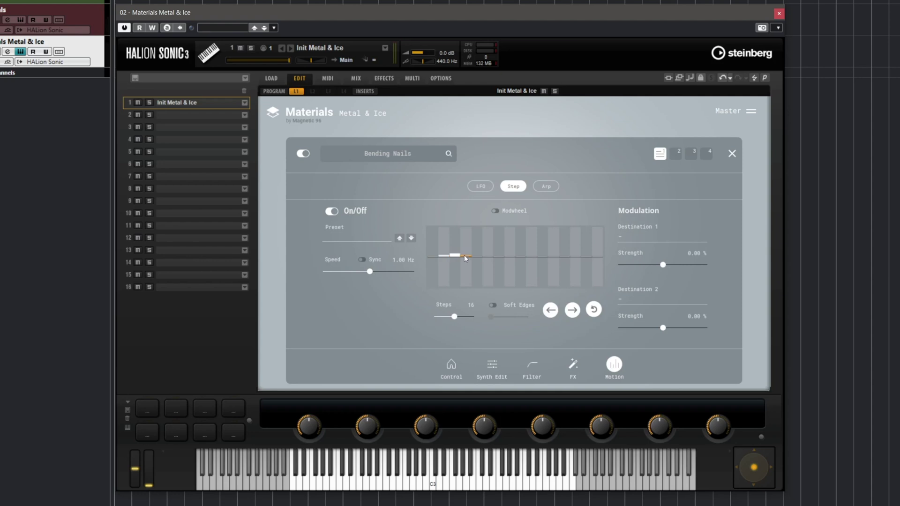
pyautogui.click(652, 237)
pyautogui.click(651, 236)
pyautogui.click(652, 235)
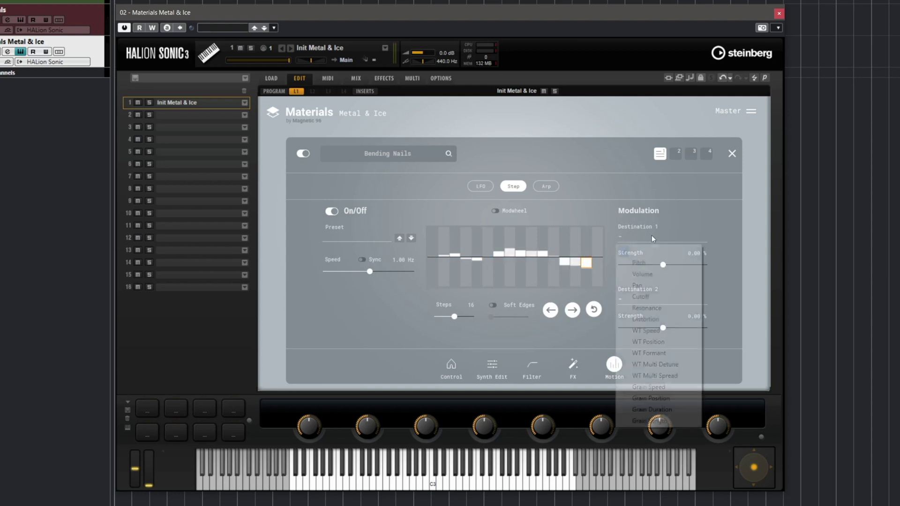
pyautogui.click(656, 298)
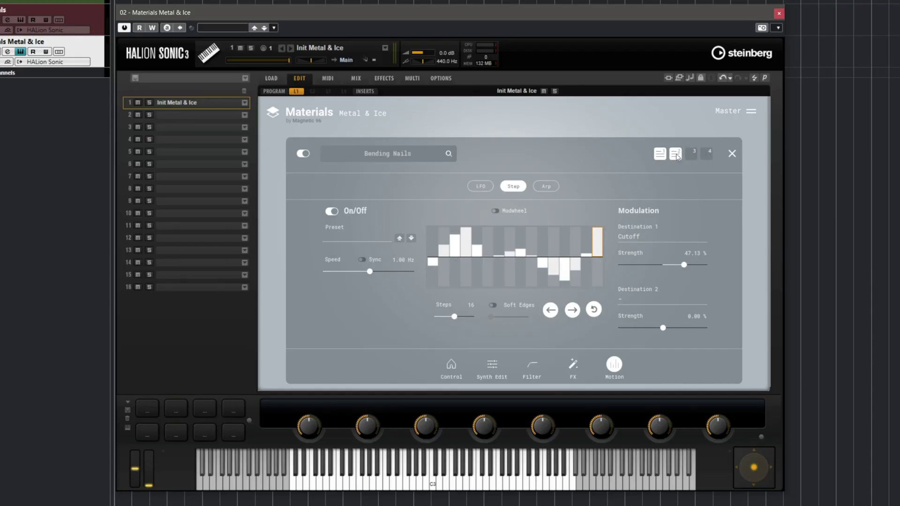
# Step: Load Brass Random Flutter into the second layer with width 141 %, Reverb send -1.2 dB and Transform send -0.5 dB, and re-enable Bending Nails
pyautogui.click(676, 154)
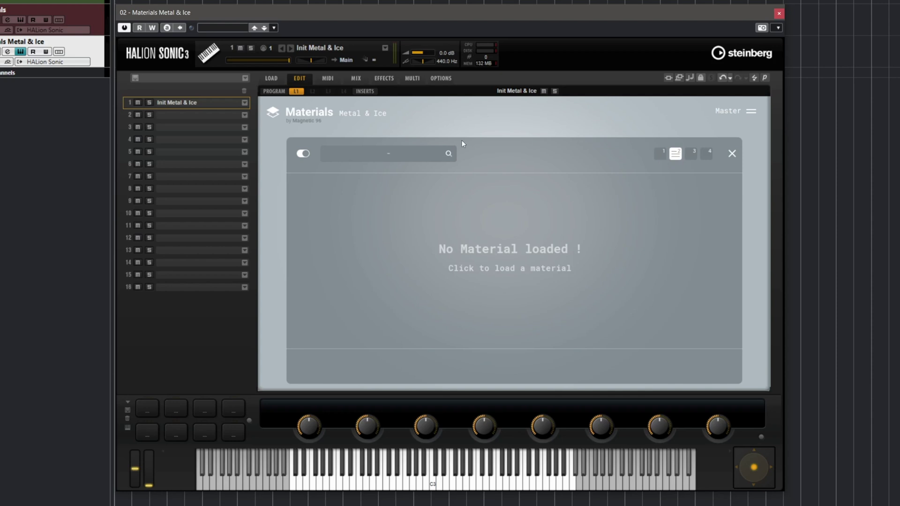
pyautogui.click(437, 150)
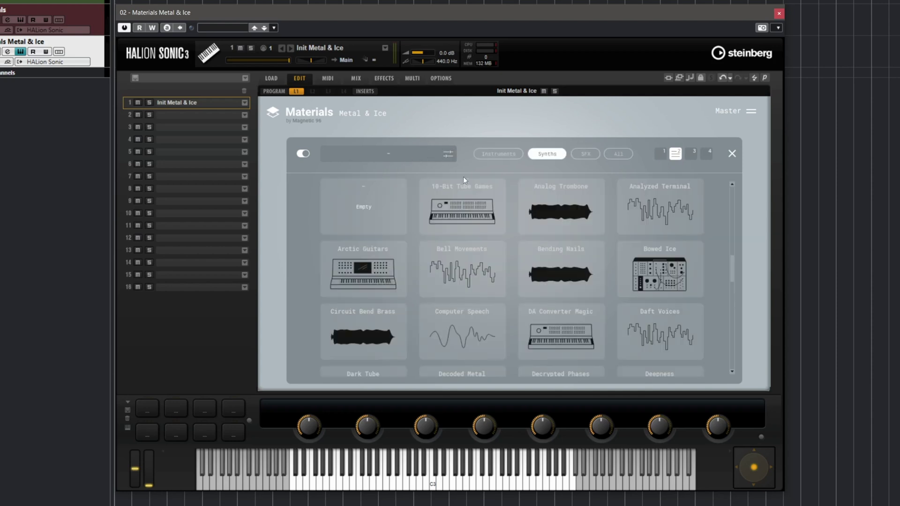
pyautogui.click(502, 155)
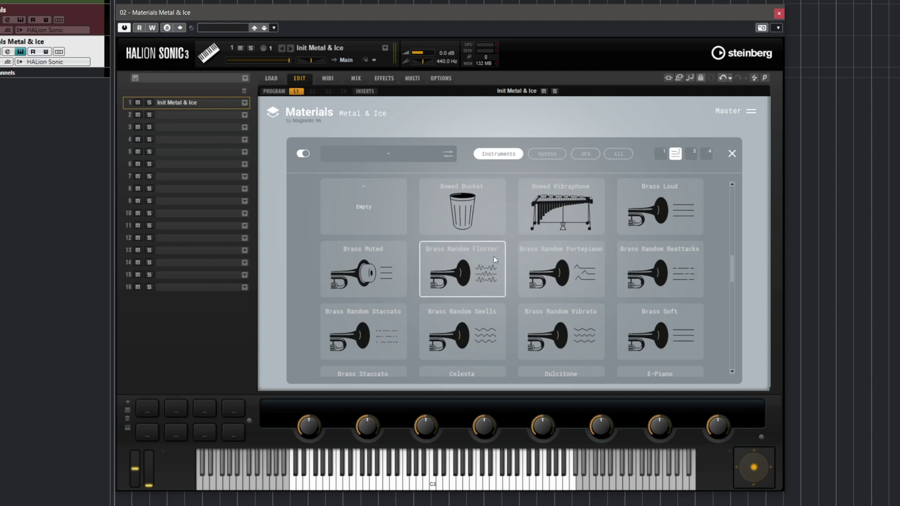
pyautogui.click(450, 271)
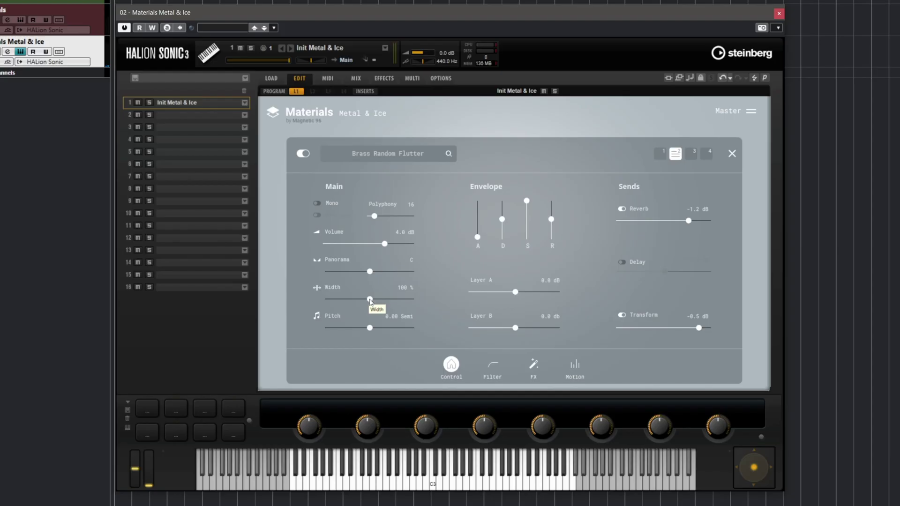
pyautogui.moveTo(378, 301); pyautogui.dragTo(381, 302)
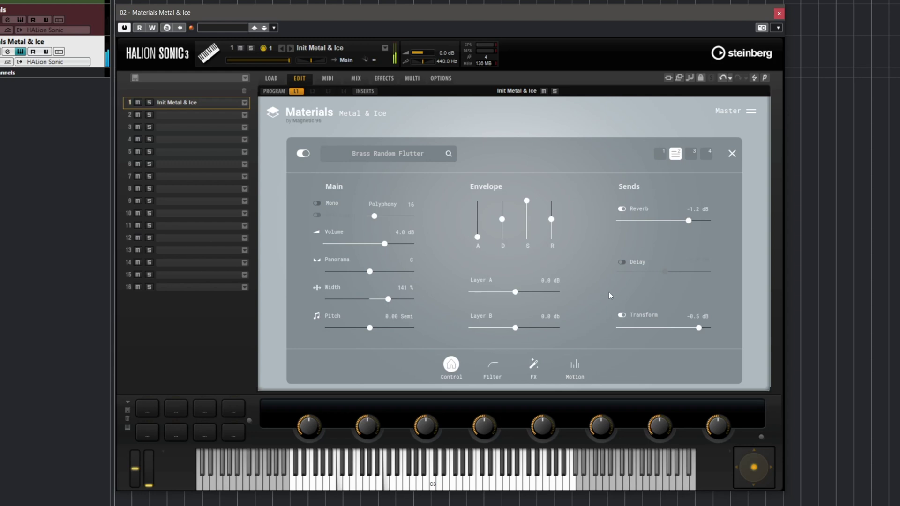
pyautogui.click(732, 154)
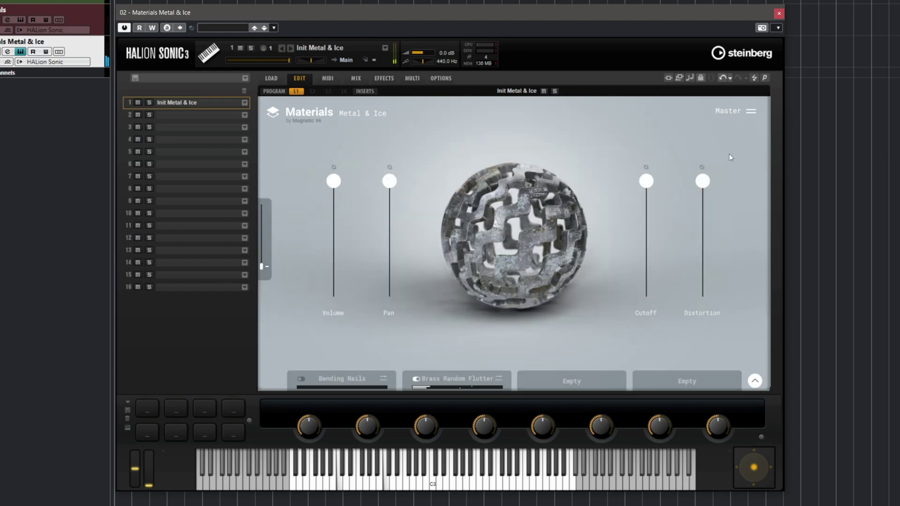
pyautogui.click(301, 379)
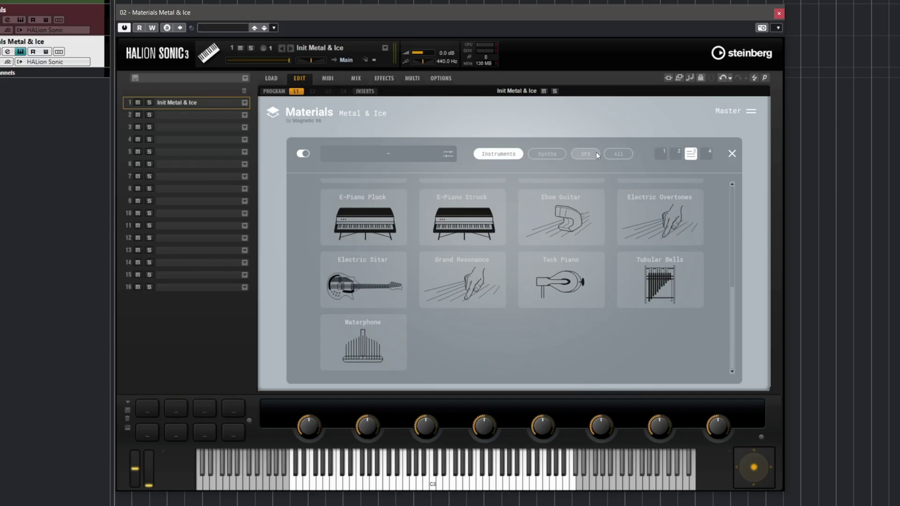
# Step: Load the Chatter SFX into the third layer with Reverb send -2.7 dB, Transform send -1.6 dB, Layer A 3.3 dB and Layer B 3.4 dB
pyautogui.click(596, 153)
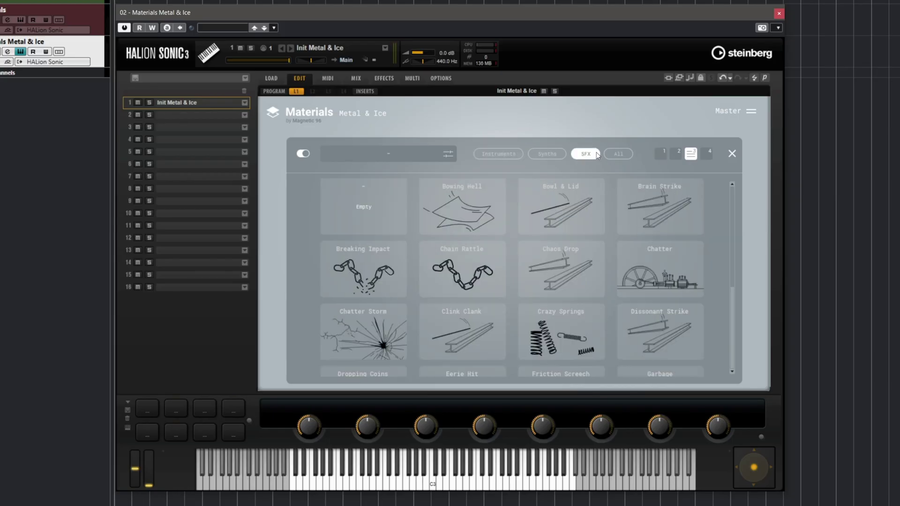
pyautogui.click(663, 266)
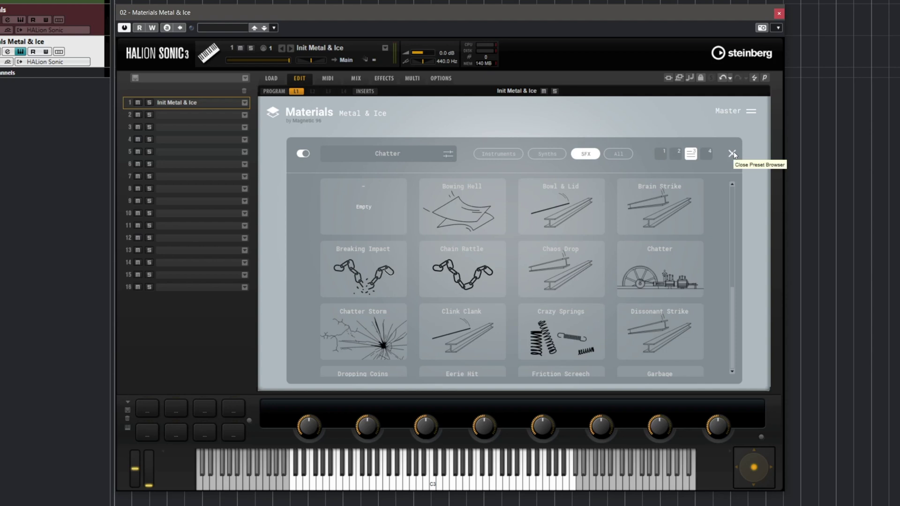
pyautogui.click(732, 152)
pyautogui.click(546, 375)
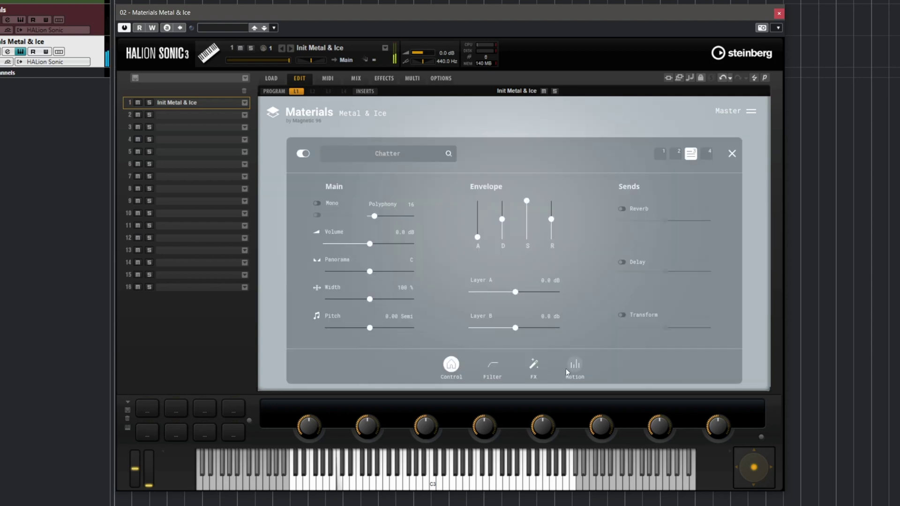
pyautogui.click(626, 208)
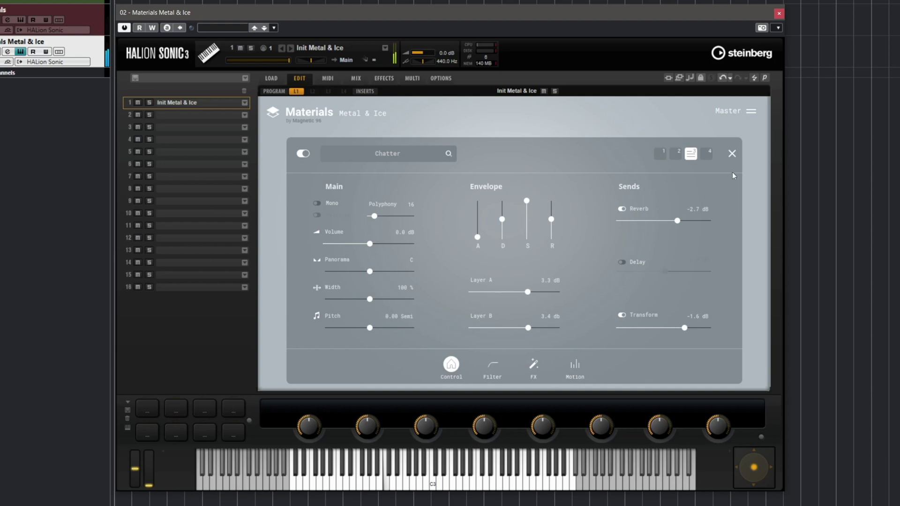
pyautogui.click(732, 154)
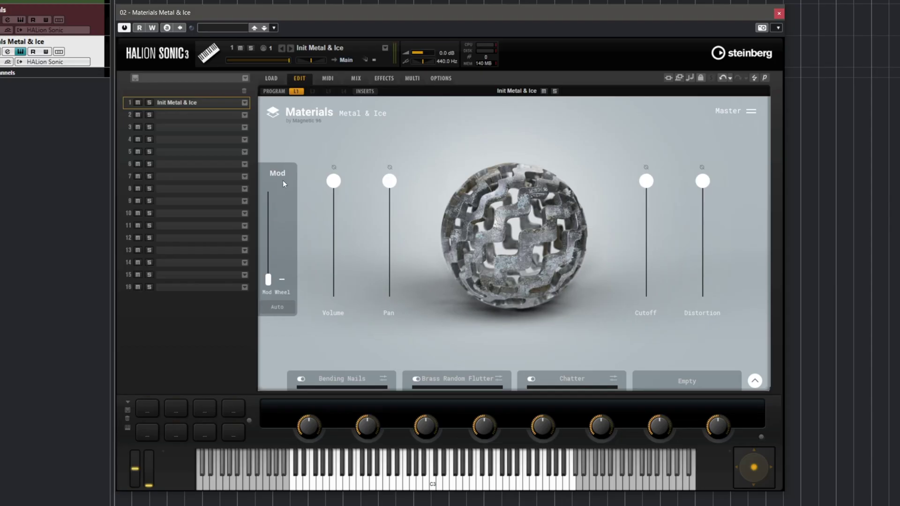
# Step: Turn the Chatter layer back on and load the Ice Traveller synth material into the empty fourth layer
pyautogui.moveTo(263, 213)
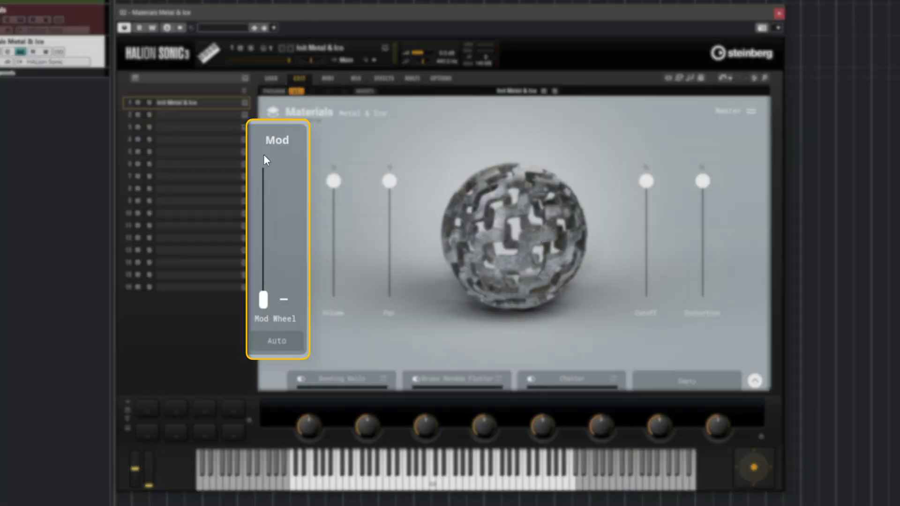
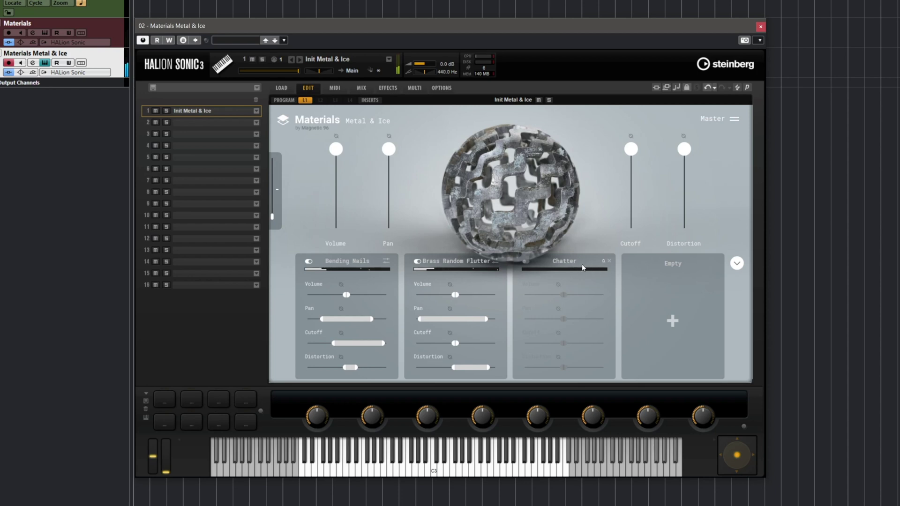
pyautogui.click(526, 262)
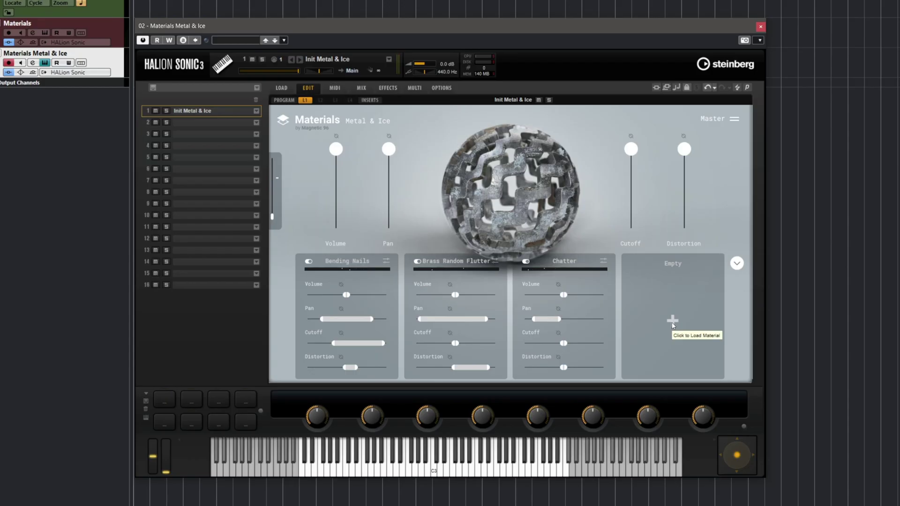
pyautogui.click(671, 319)
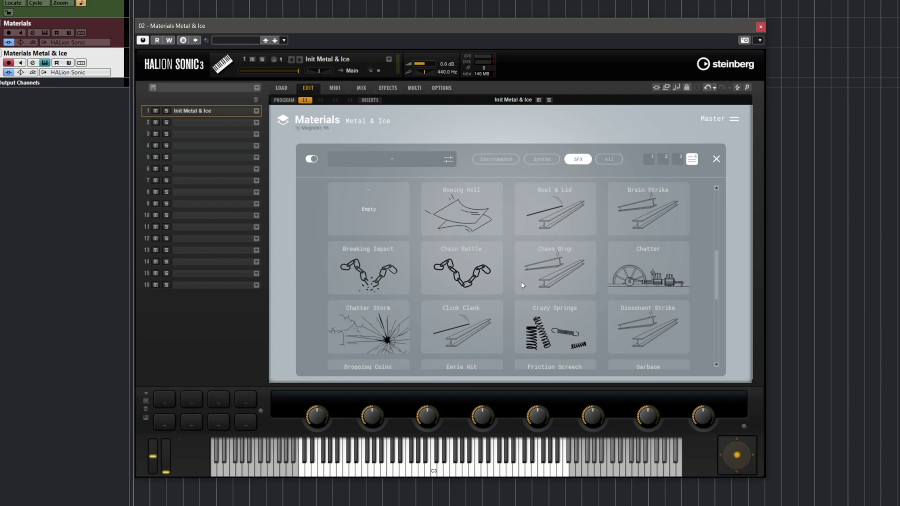
pyautogui.scroll(-5, 553, 288)
pyautogui.scroll(-3, 561, 300)
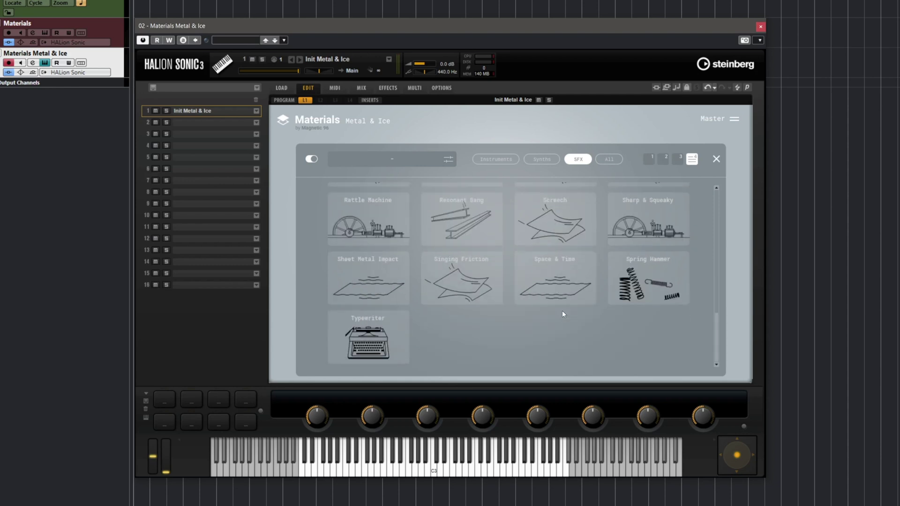
pyautogui.click(539, 161)
pyautogui.scroll(-5, 459, 336)
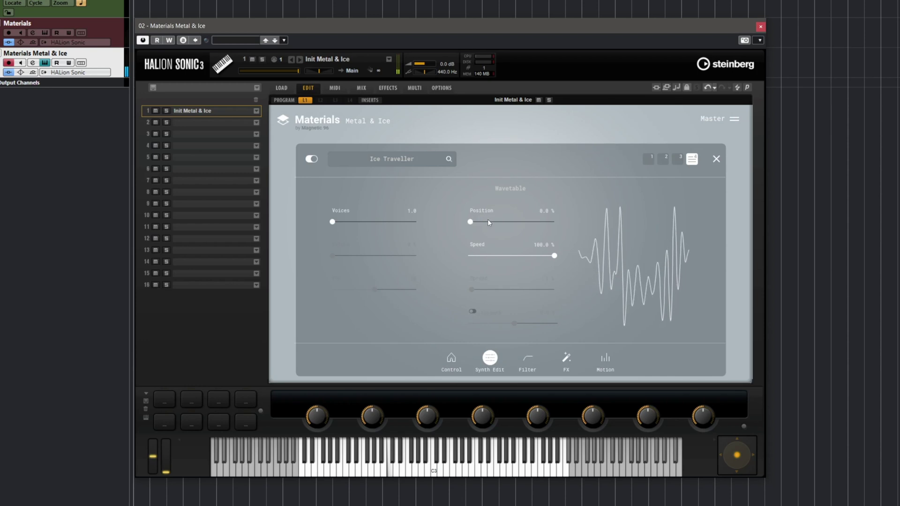
# Step: Set Ice Traveller's wavetable position to 52.3 %, voices to 4.7 and detune to 17 %
pyautogui.moveTo(487, 221); pyautogui.dragTo(516, 224)
pyautogui.moveTo(332, 222); pyautogui.dragTo(373, 221)
pyautogui.moveTo(332, 256)
pyautogui.mouseDown()
pyautogui.moveTo(359, 256)
pyautogui.moveTo(349, 256)
pyautogui.mouseUp()
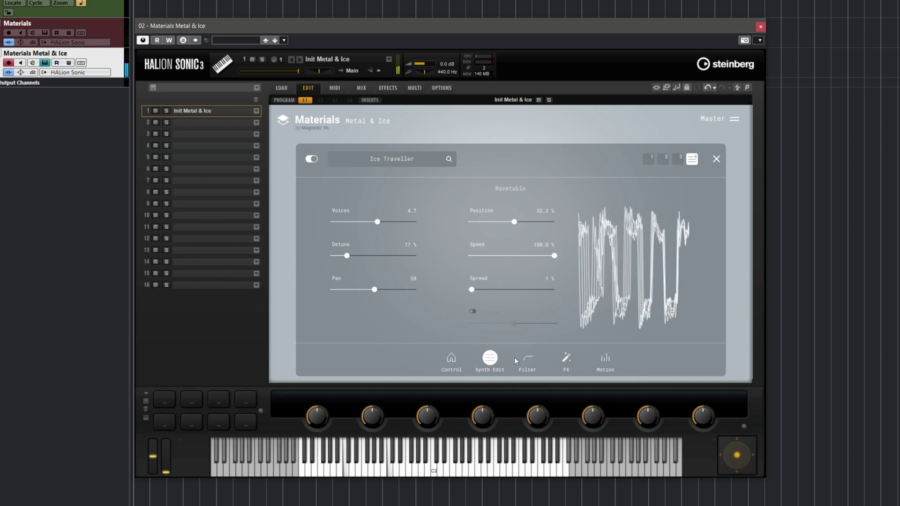
# Step: Raise Ice Traveller's attack, set its Reverb, Delay and Transform sends to -2.5, -9.6 and -2.4 dB, and set wavetable spread to 2 %
pyautogui.click(454, 358)
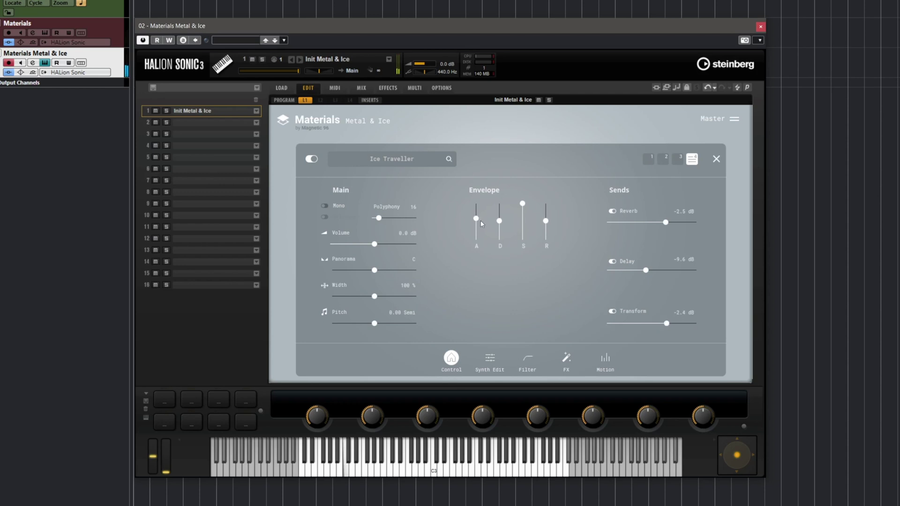
pyautogui.click(490, 363)
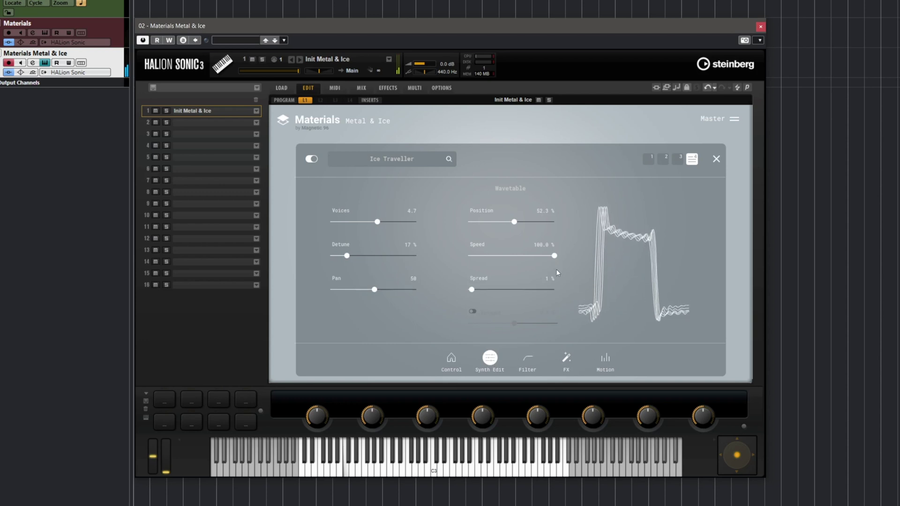
pyautogui.moveTo(473, 289)
pyautogui.mouseDown()
pyautogui.moveTo(485, 290)
pyautogui.moveTo(474, 291)
pyautogui.mouseUp()
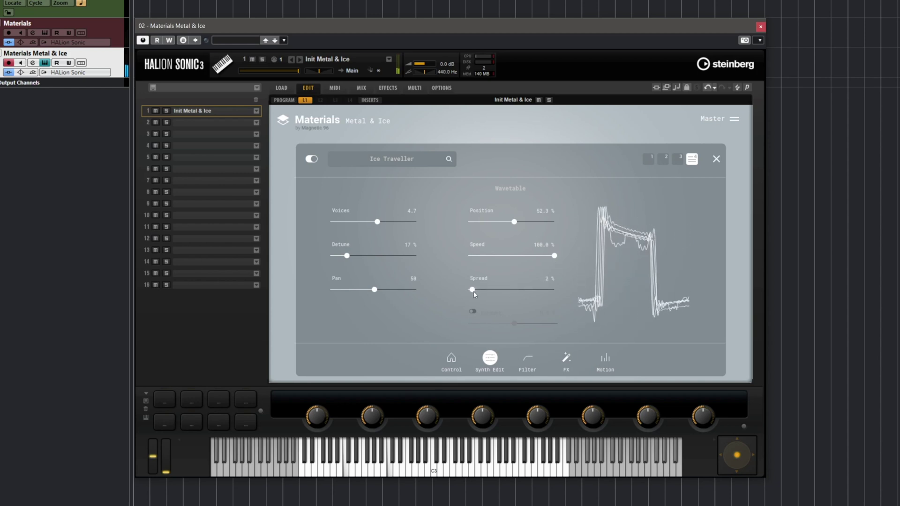
# Step: Turn the Chatter, Brass Random Flutter and Bending Nails layers back on, and narrow Brass Random Flutter's Distortion range slightly
pyautogui.click(716, 159)
pyautogui.click(526, 261)
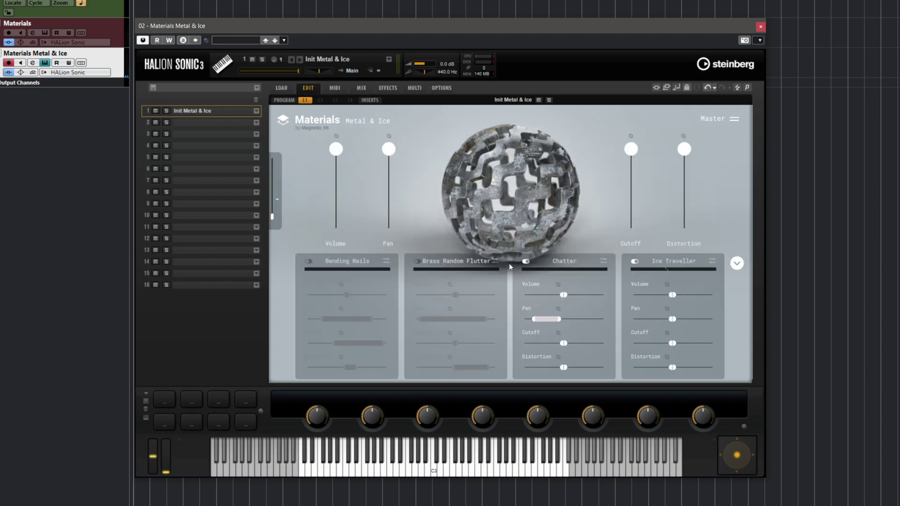
pyautogui.click(415, 261)
pyautogui.click(309, 261)
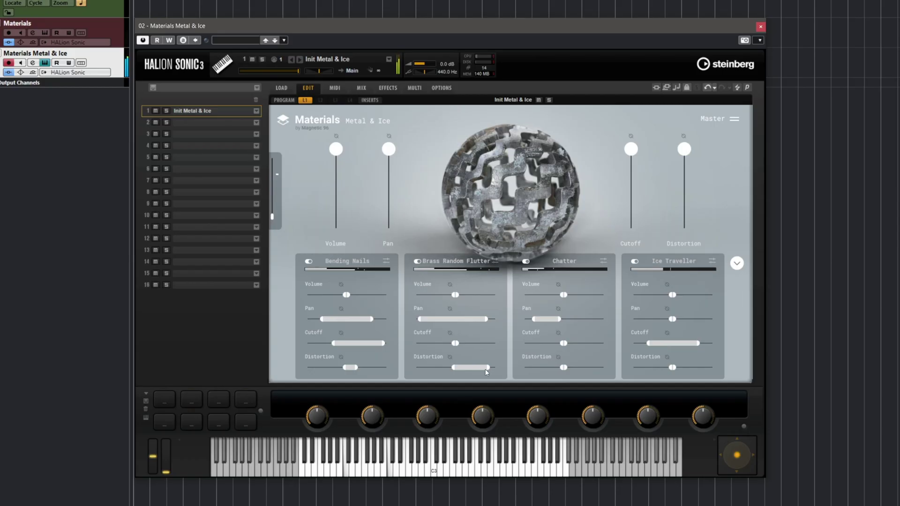
pyautogui.moveTo(486, 367); pyautogui.dragTo(480, 369)
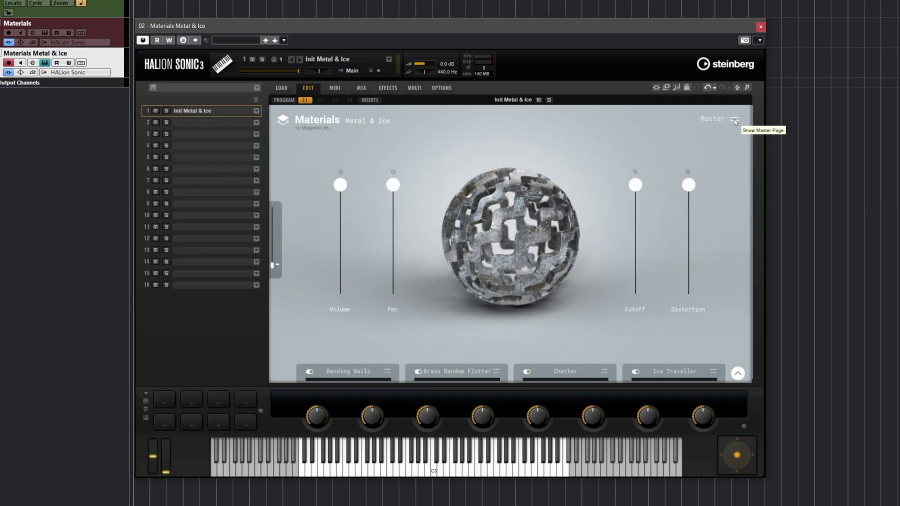
# Step: Enable the master Equalizer, Compressor at 30.53 % strength, Tube Saturator at 15.49 % strength and Optimizer at 10.6 % gain
pyautogui.click(734, 120)
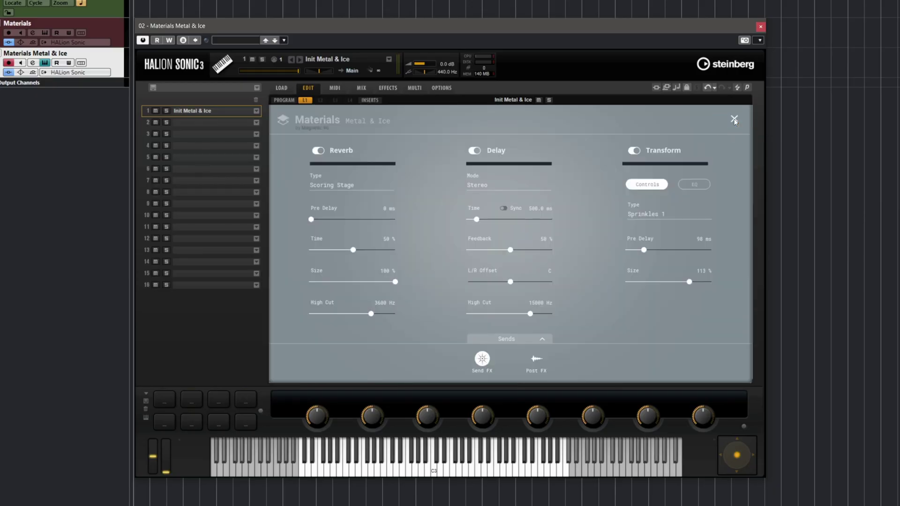
pyautogui.click(536, 358)
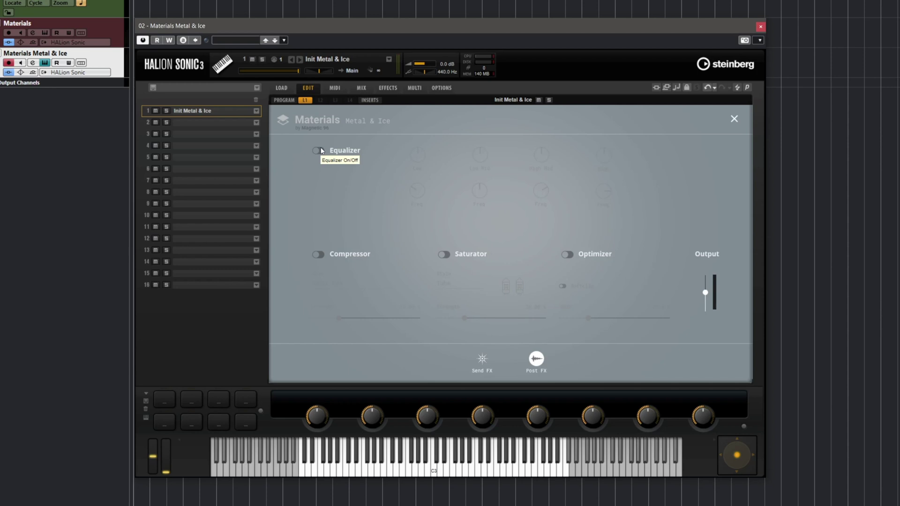
pyautogui.click(318, 151)
pyautogui.click(319, 254)
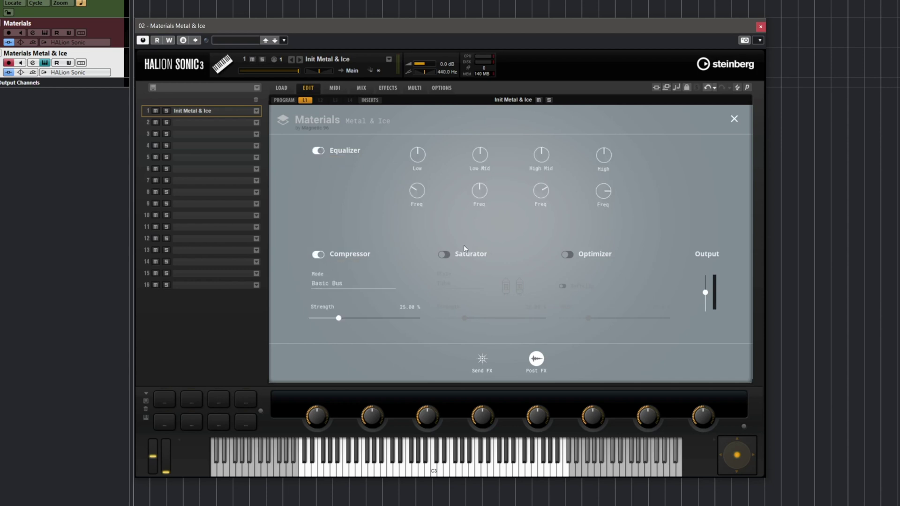
pyautogui.click(444, 254)
pyautogui.click(568, 255)
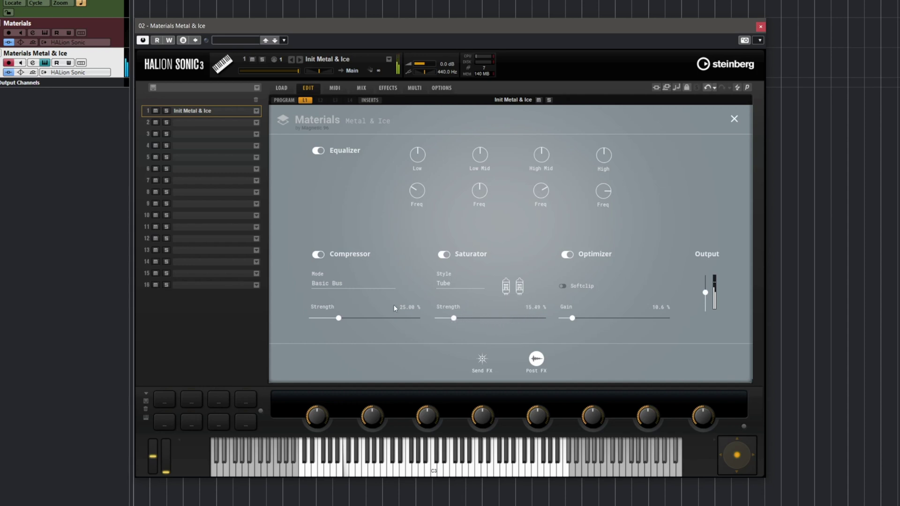
pyautogui.moveTo(357, 320); pyautogui.dragTo(343, 322)
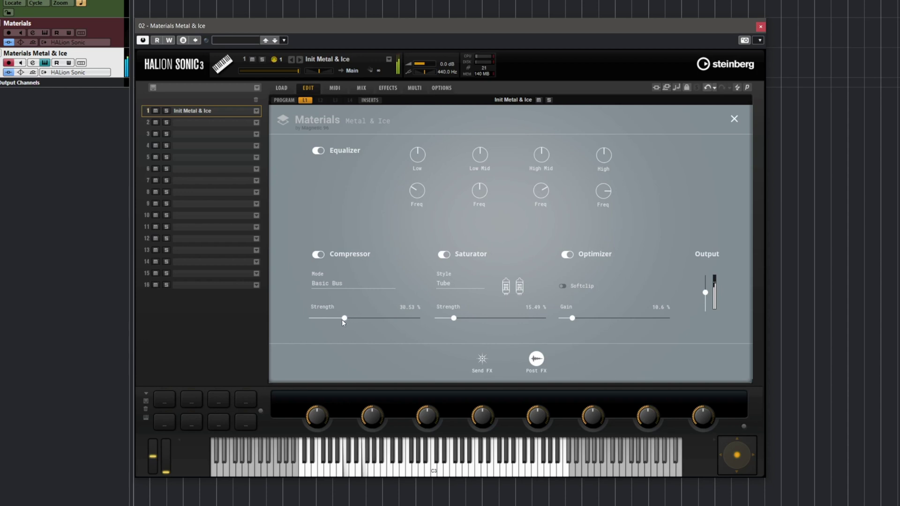